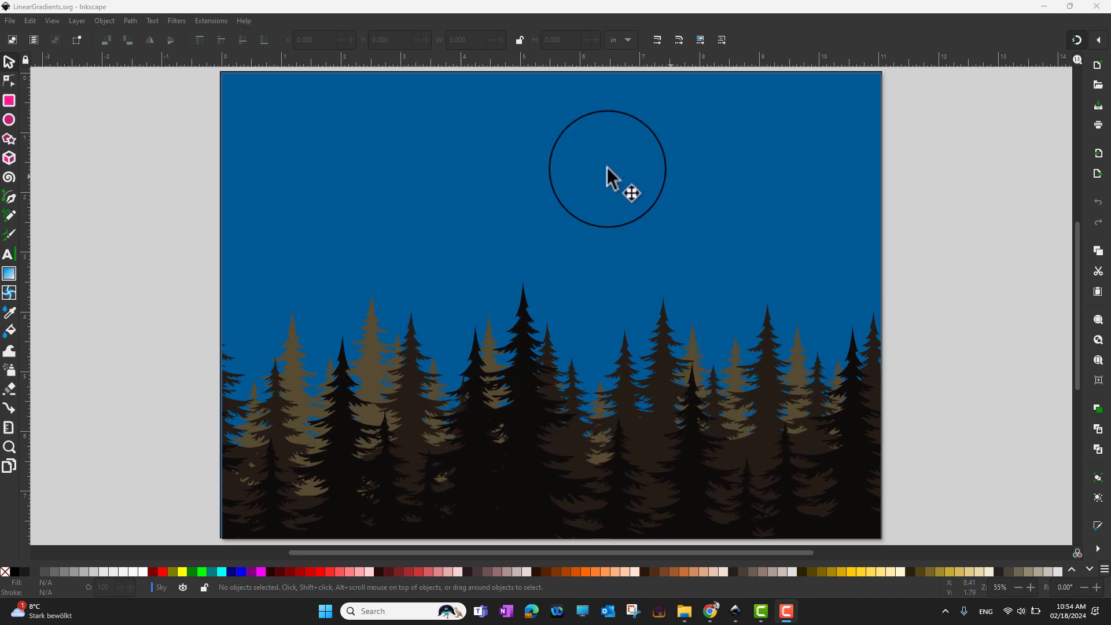
Show the document's layers and objects and examine what the Forest and Sky layers contain
left_click(77, 21)
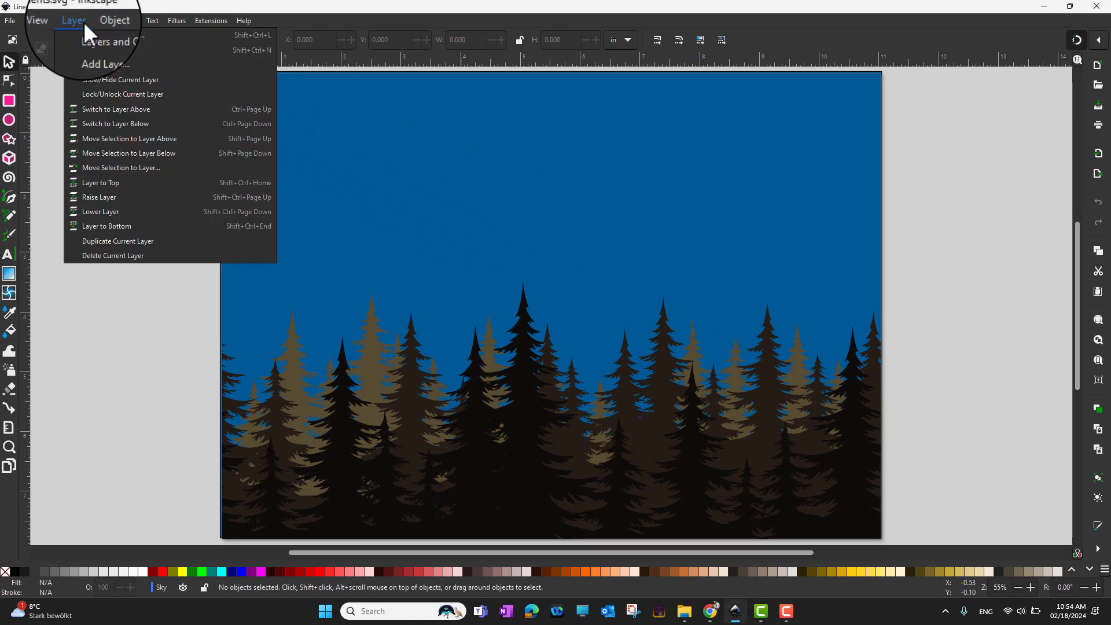
left_click(88, 33)
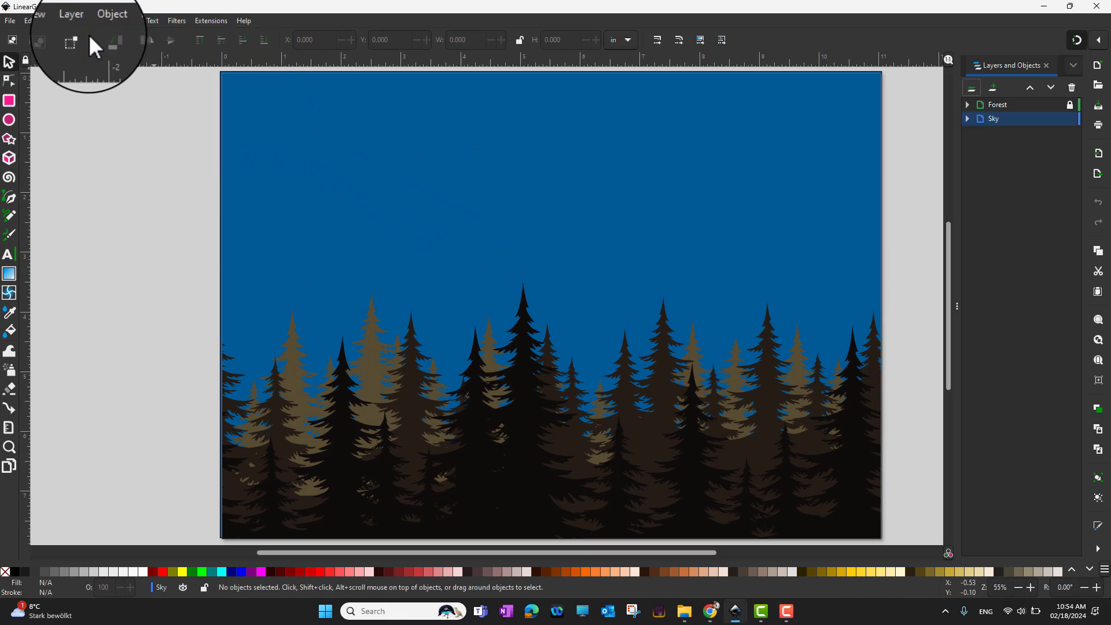
left_click(990, 107)
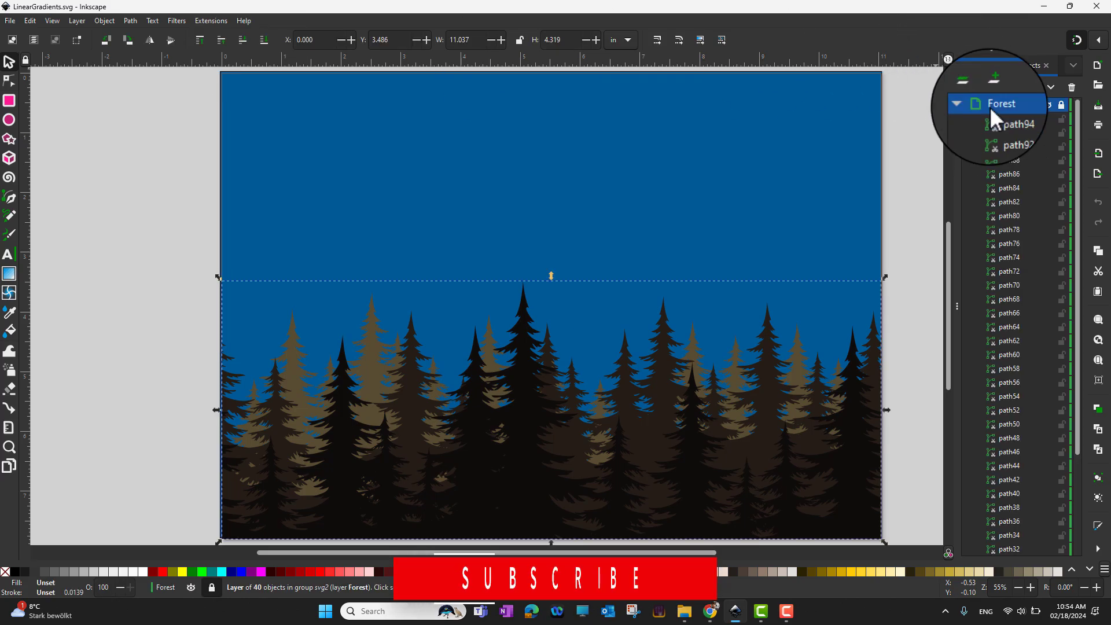
left_click(958, 105)
left_click(991, 119)
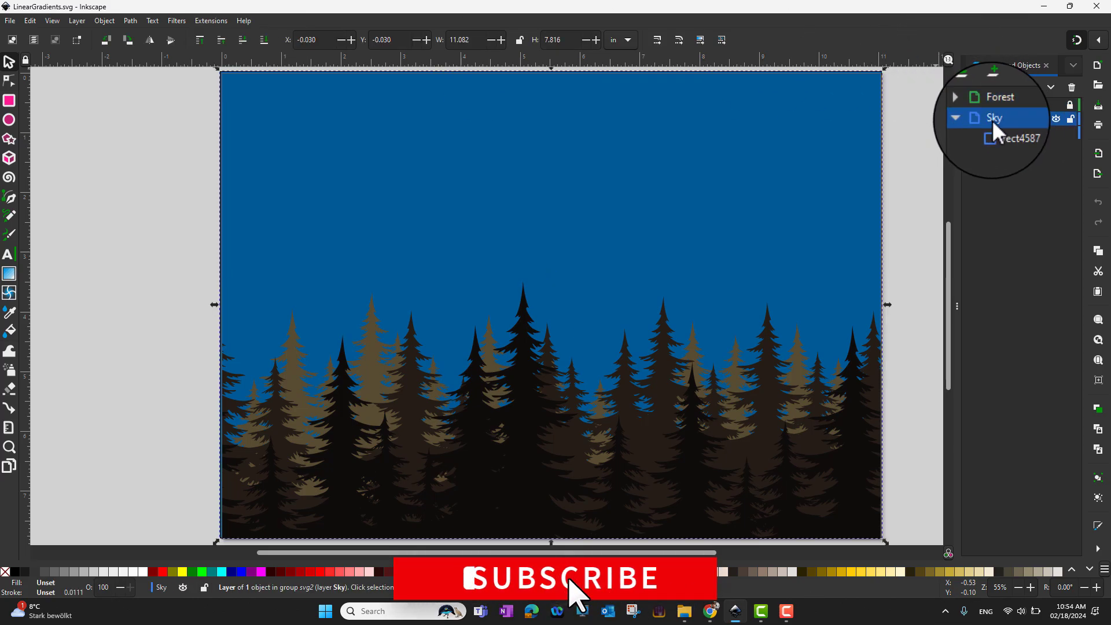
left_click(968, 119)
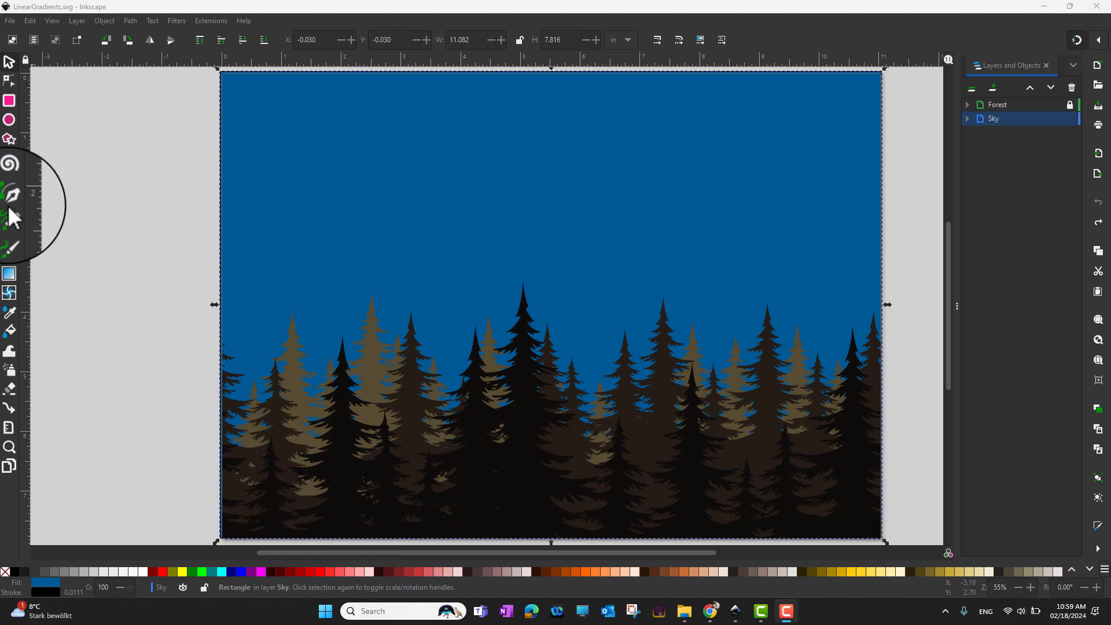
Create a vertical linear gradient on the sky rectangle and adjust its handles to span from the upper page edge to the lower one
left_click(8, 272)
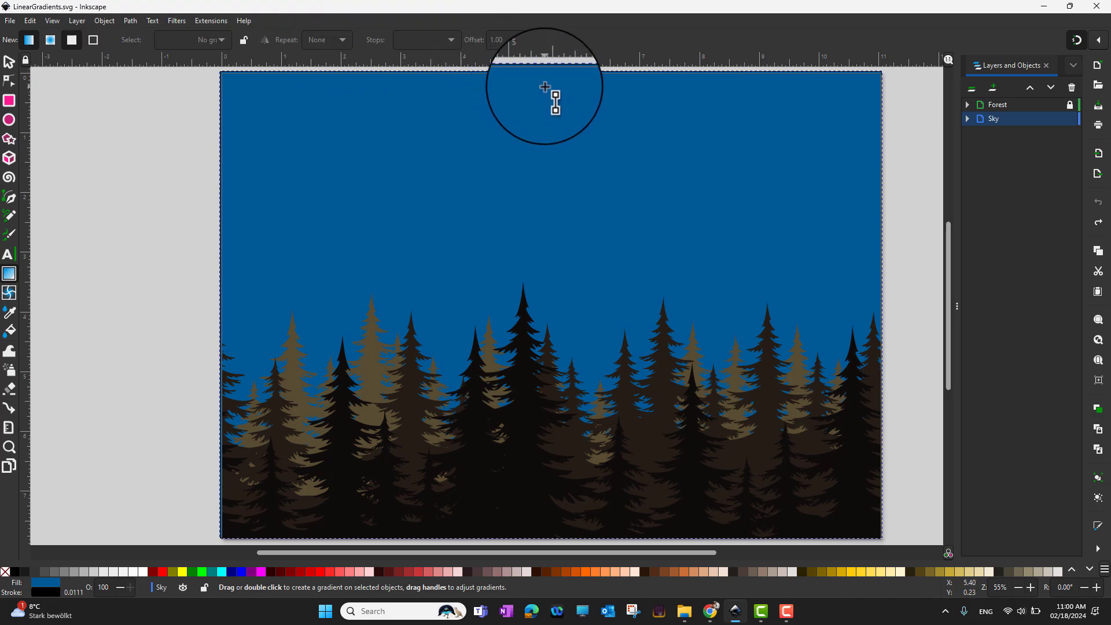
left_click_drag(545, 87, 544, 317)
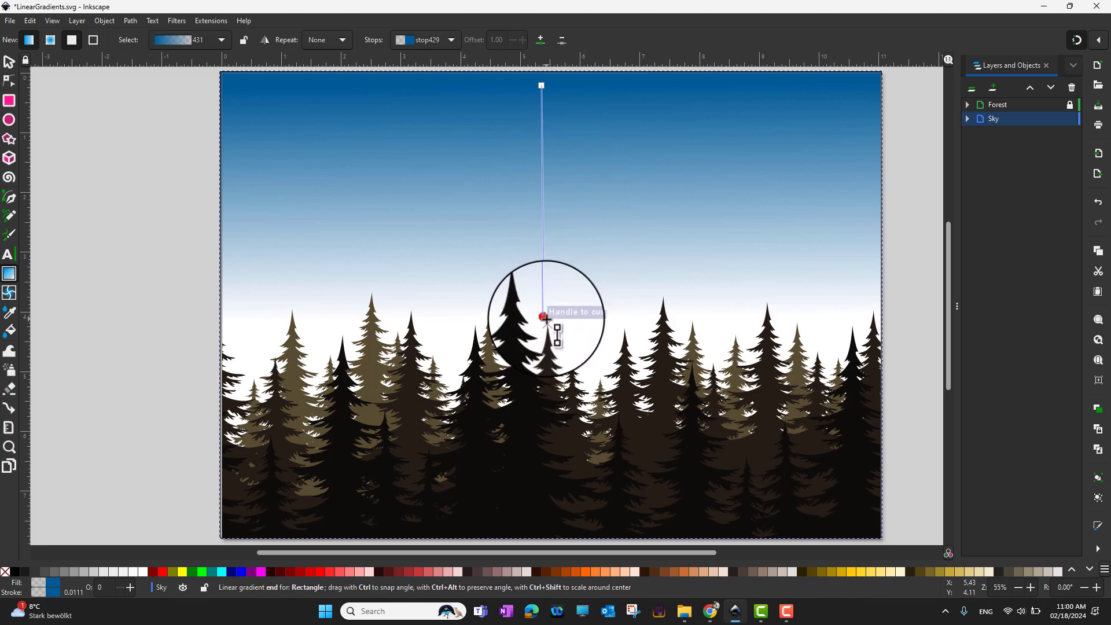
left_click(541, 85)
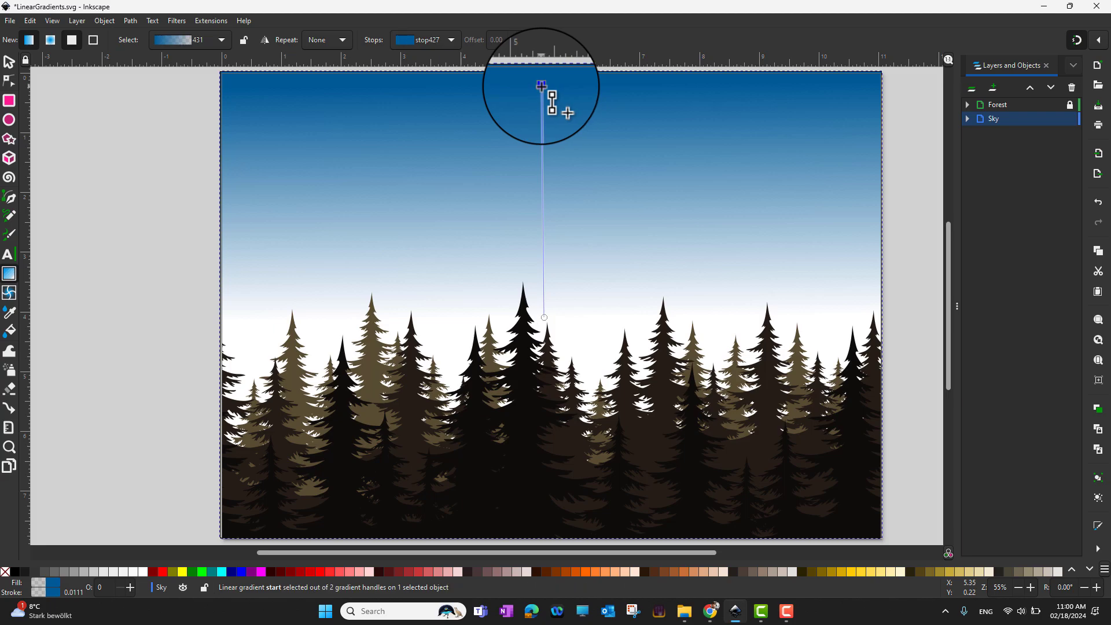
left_click_drag(541, 85, 658, 155)
left_click_drag(567, 142, 541, 71)
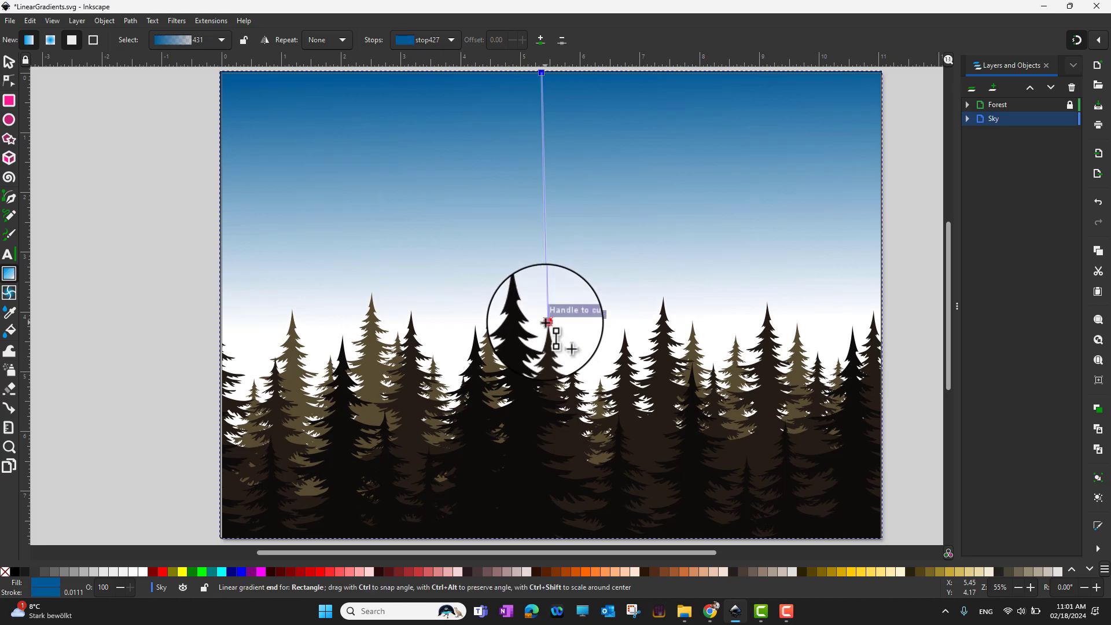
left_click_drag(543, 318, 548, 536)
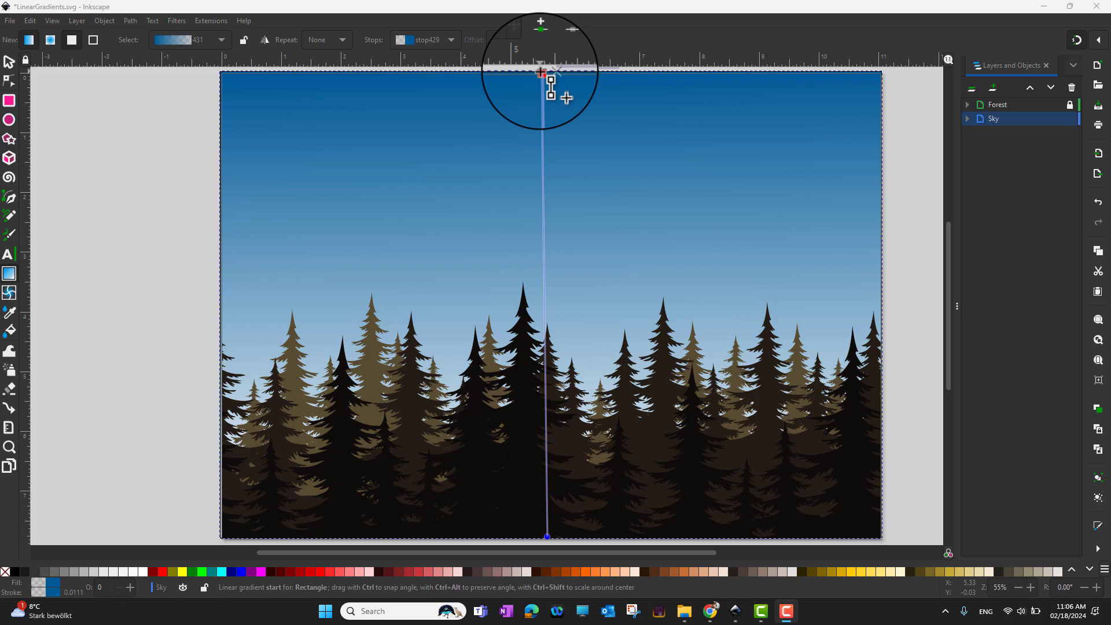
Show the fill settings of the sky gradient's start stop, switch its colour mode to RGB and set red to 100
left_click(542, 73)
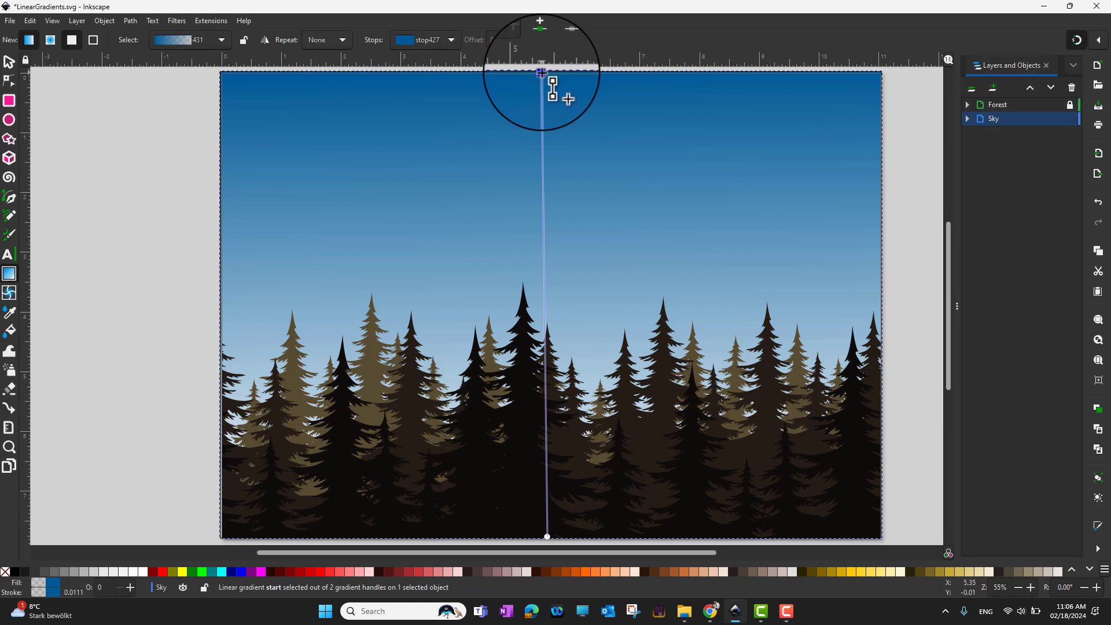
left_click(101, 20)
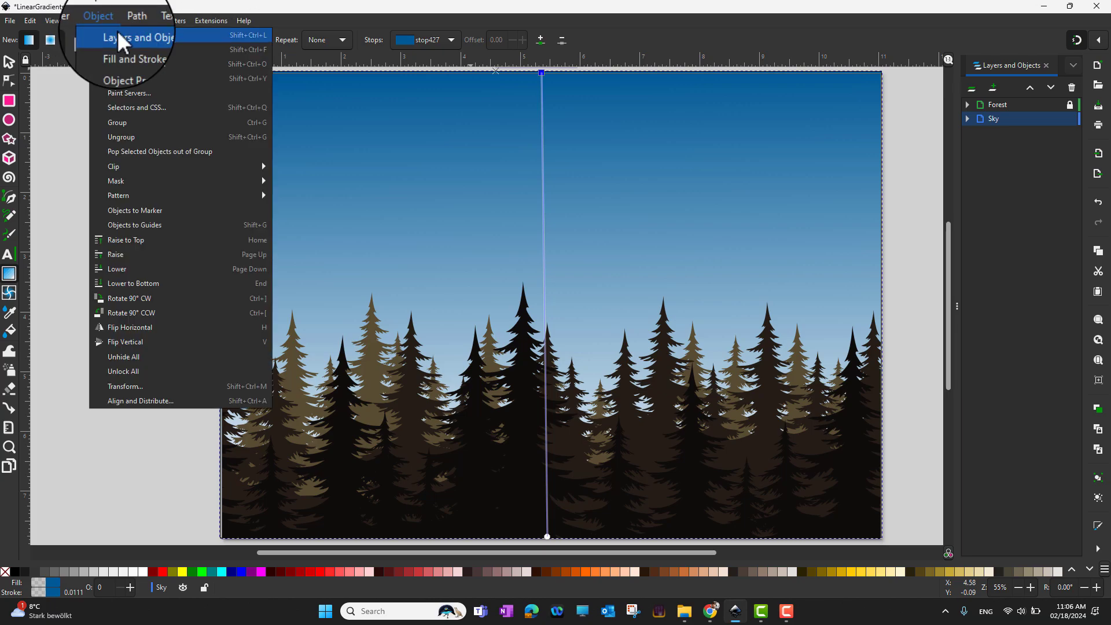
left_click(131, 49)
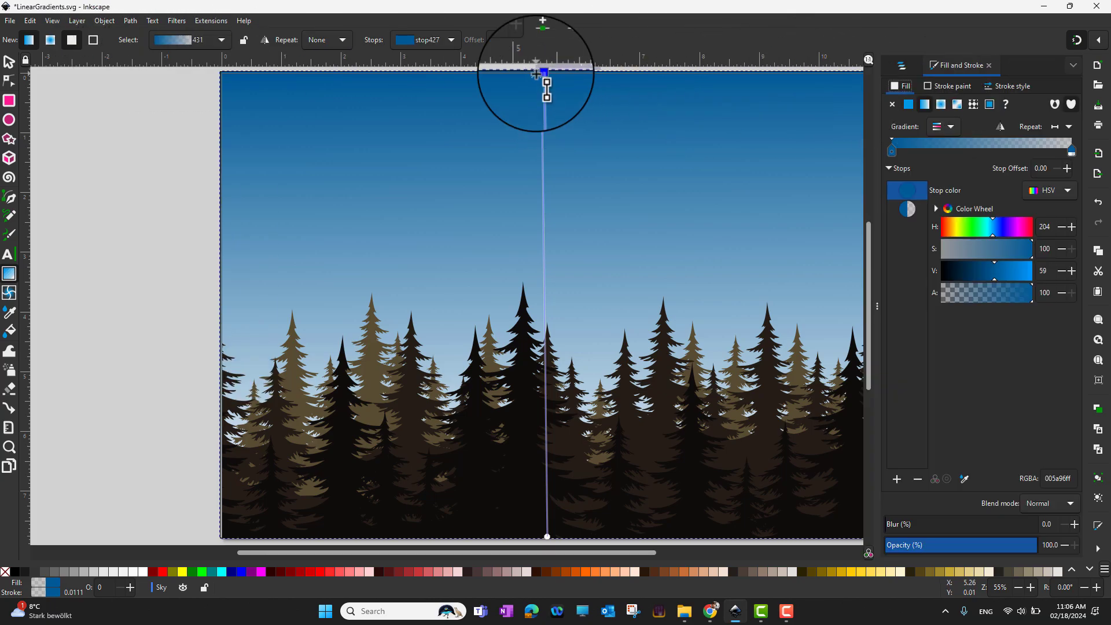
left_click(1050, 190)
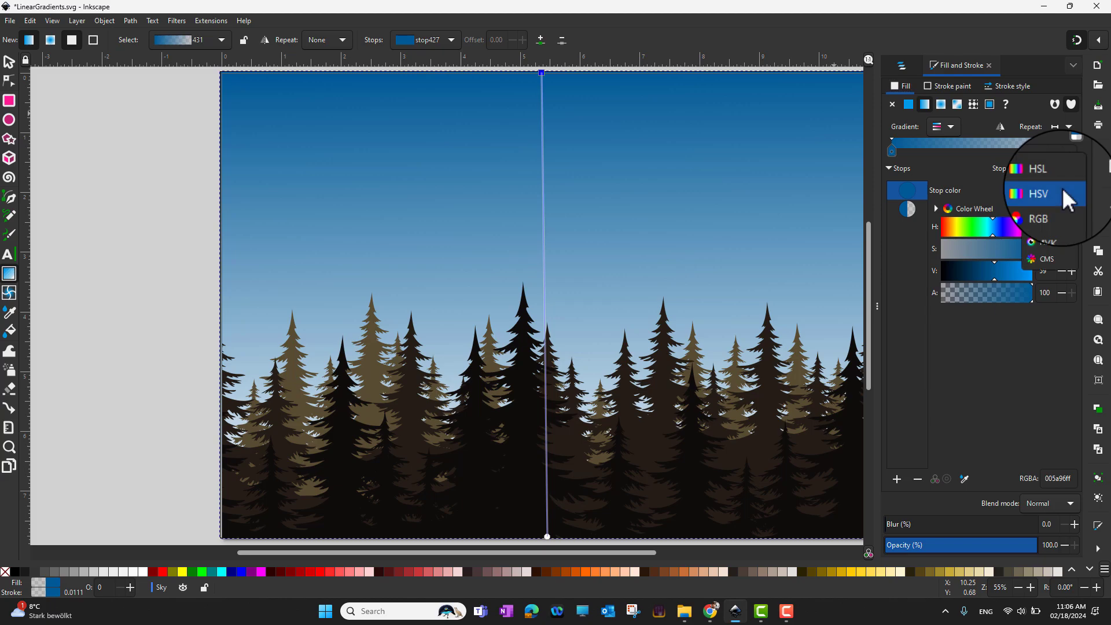
left_click(1058, 207)
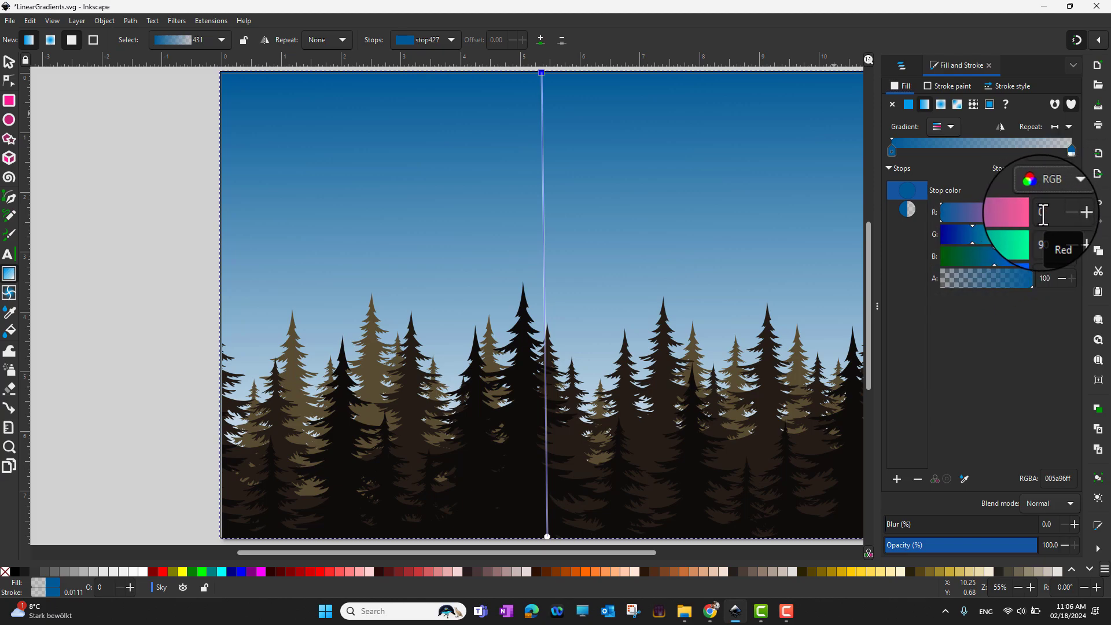
left_click(1044, 213)
type("100")
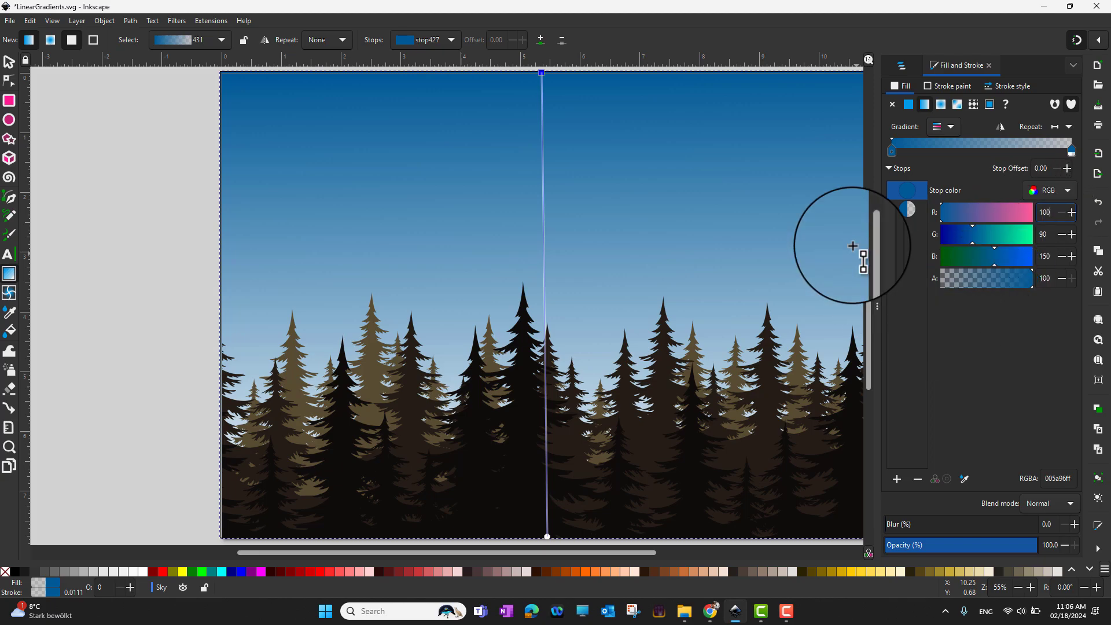
left_click(826, 198)
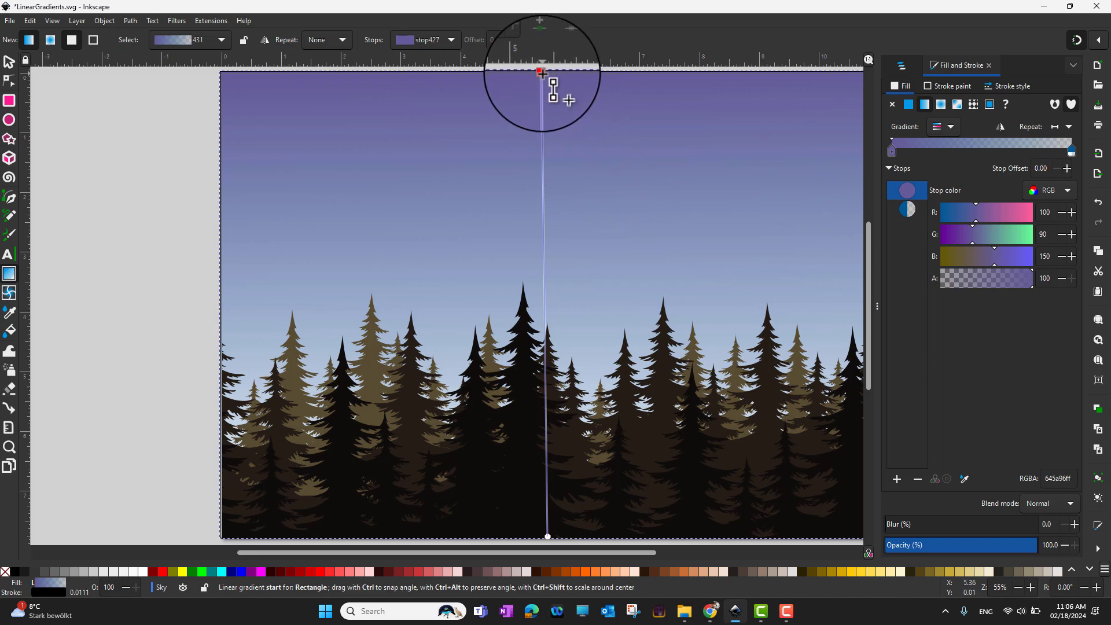
Recolour the sky gradient's end stop with palette oranges, trying #FF6600 and #FFB380 and settling on #FF9955
left_click(547, 536)
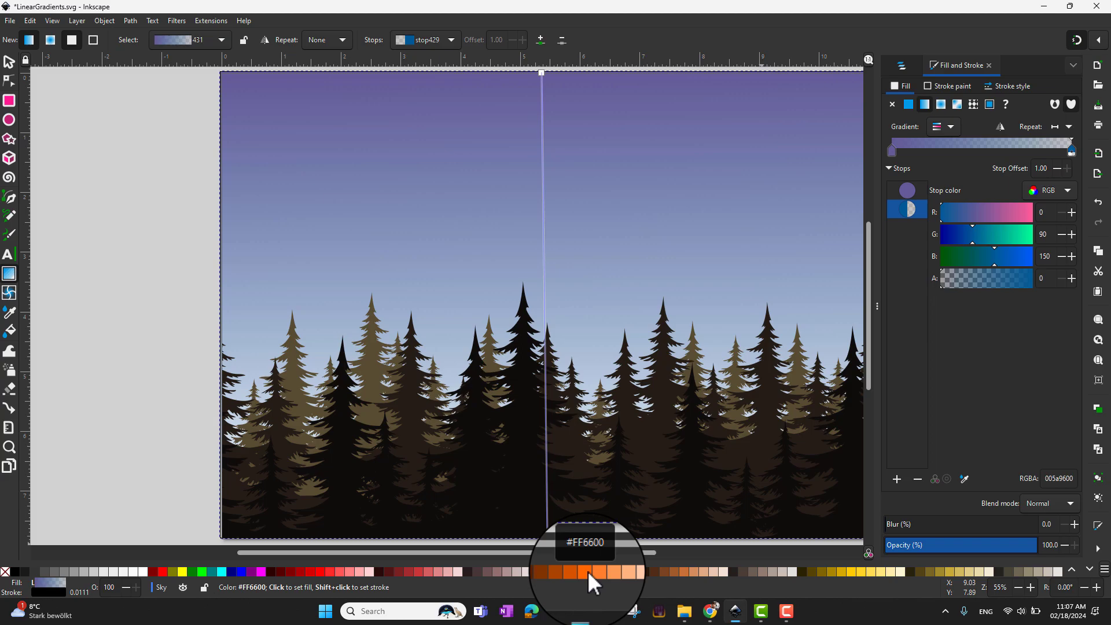
left_click(589, 573)
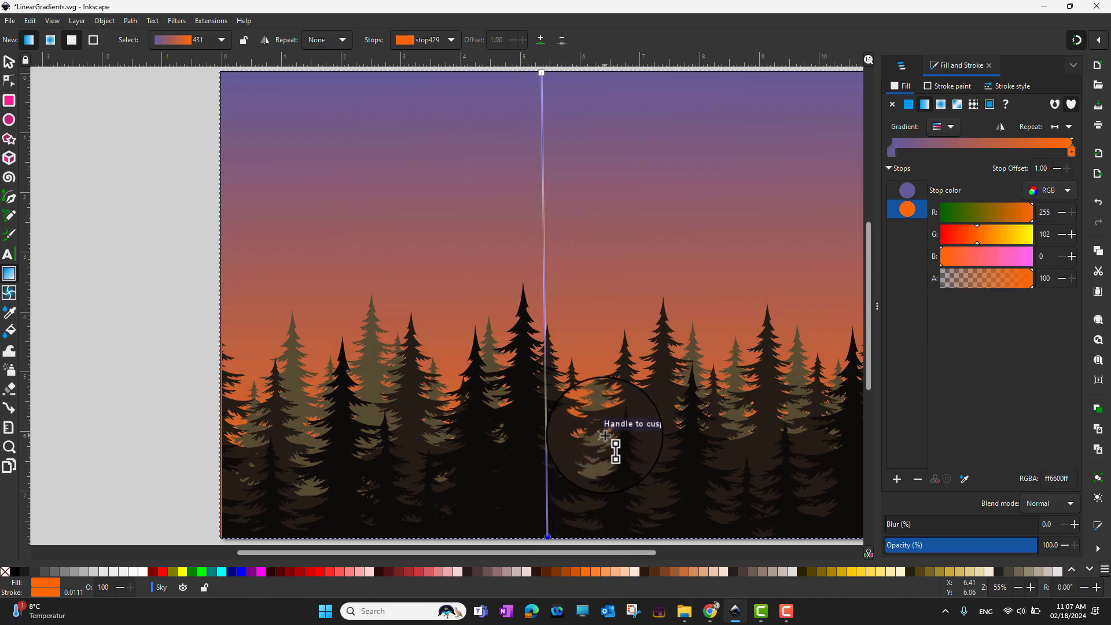
left_click(614, 572)
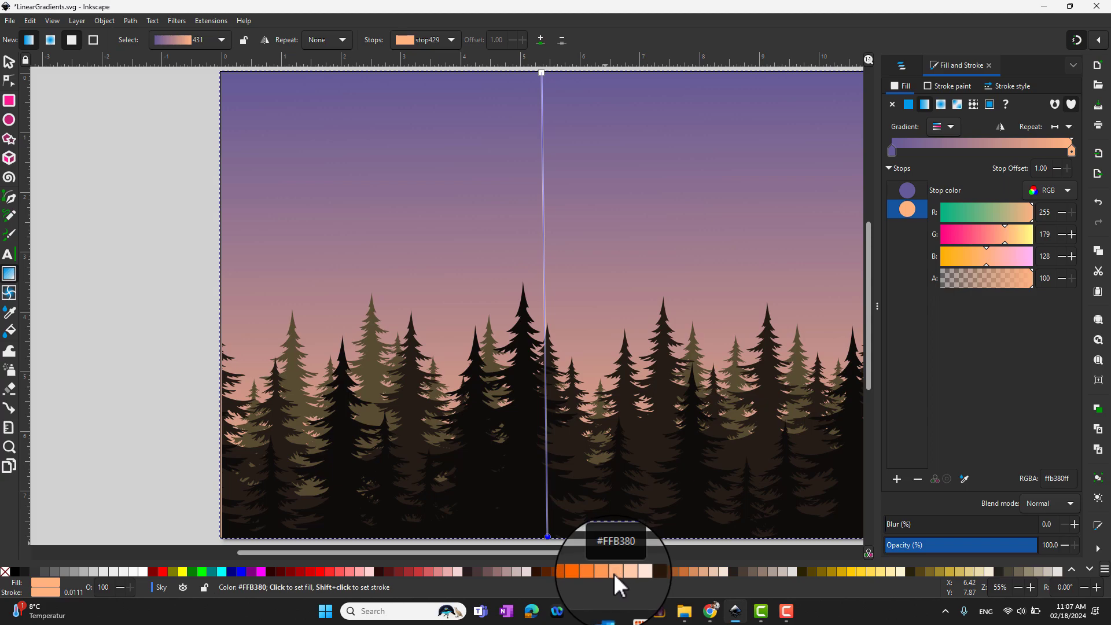
left_click(607, 573)
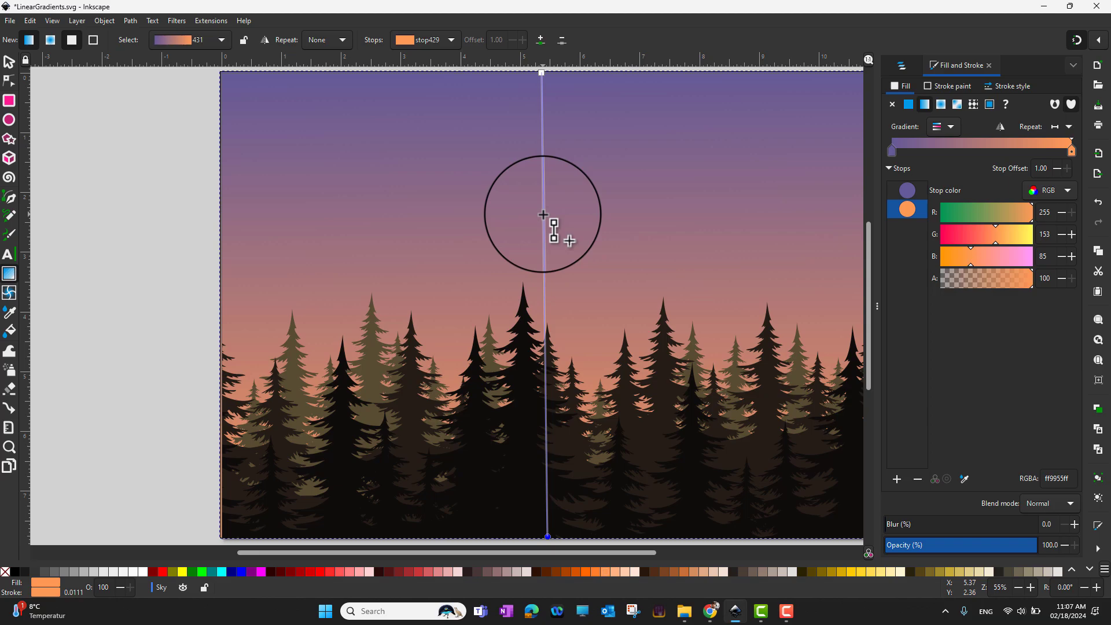
Add an intermediate stop to the sky gradient, slide it along the gradient line and set its offset to 0.50
double_click(542, 215)
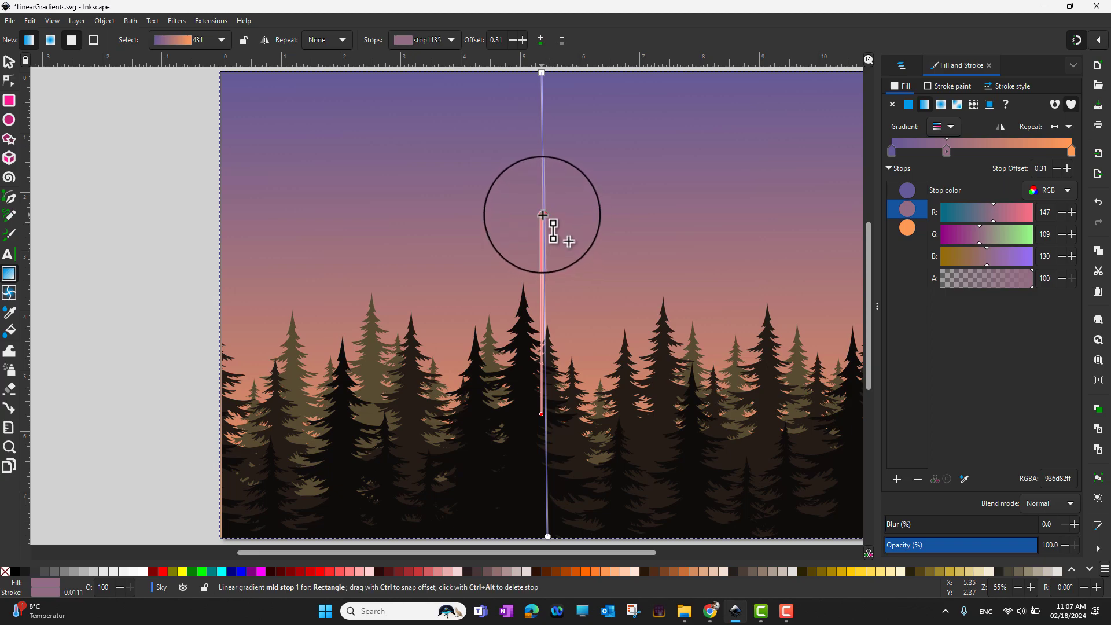
mouse_move(541, 212)
left_mouse_down()
mouse_move(543, 194)
mouse_move(540, 211)
left_mouse_up()
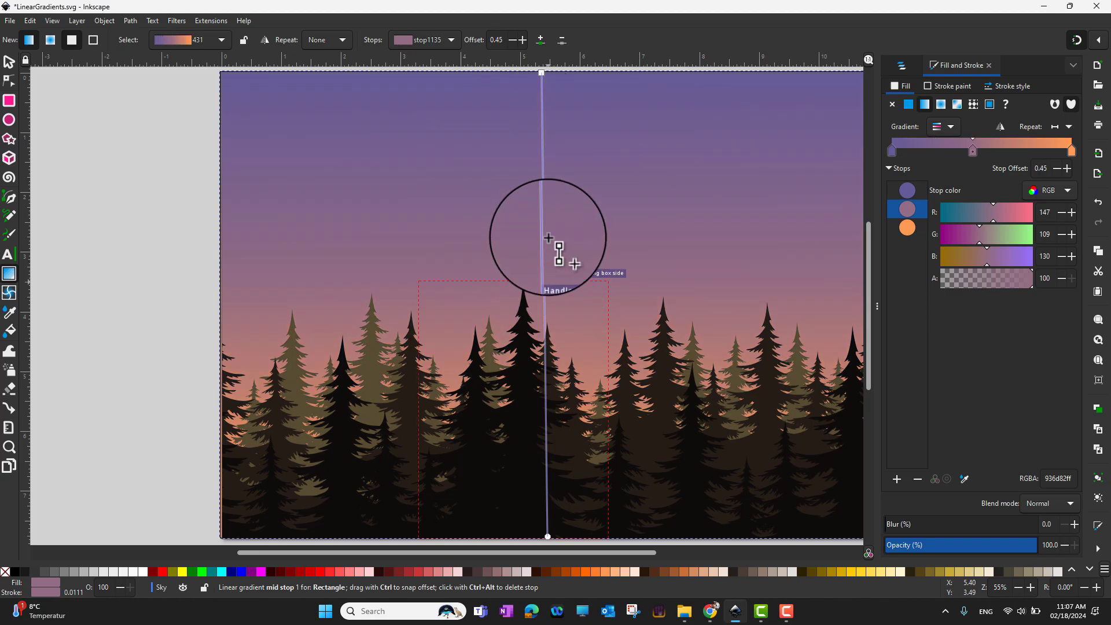
mouse_move(541, 211)
left_mouse_down()
mouse_move(546, 159)
mouse_move(542, 286)
mouse_move(544, 261)
left_mouse_up()
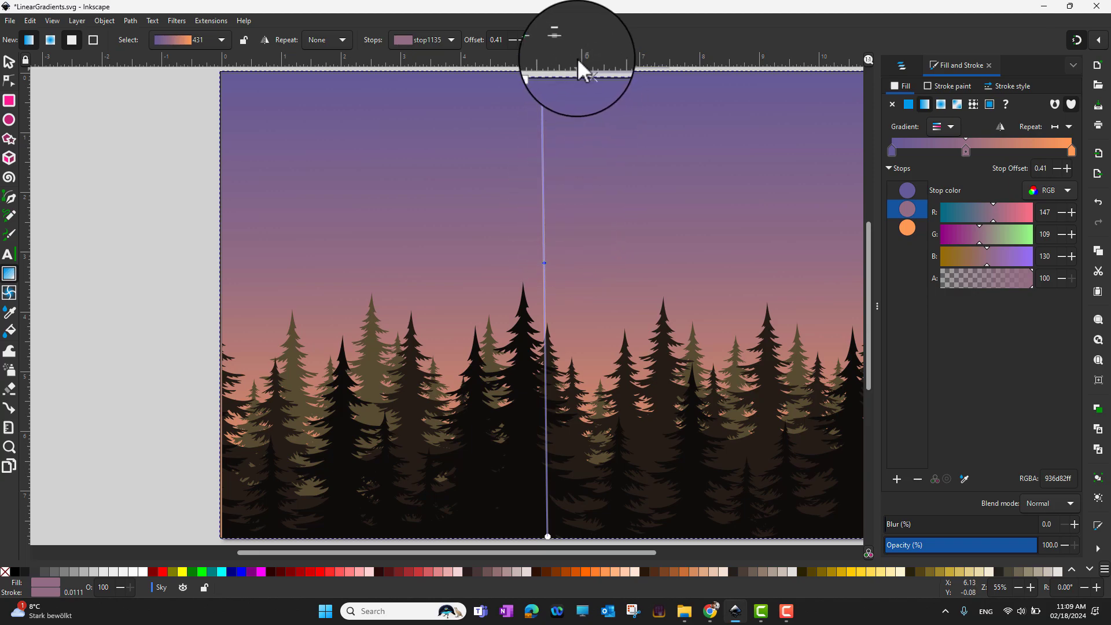
double_click(499, 41)
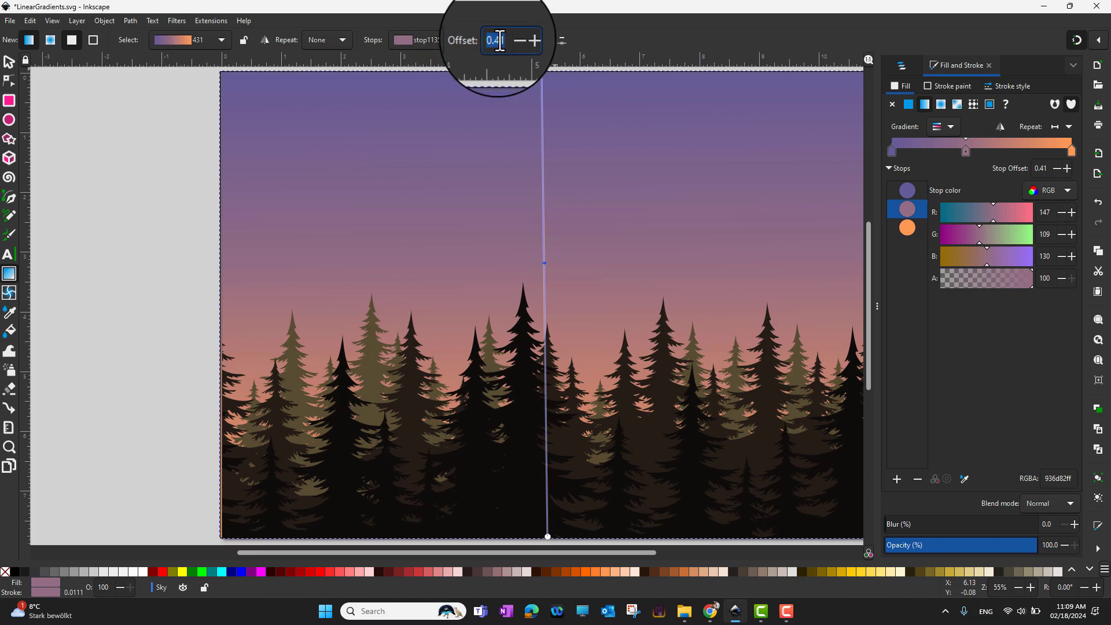
type("0")
key("Return")
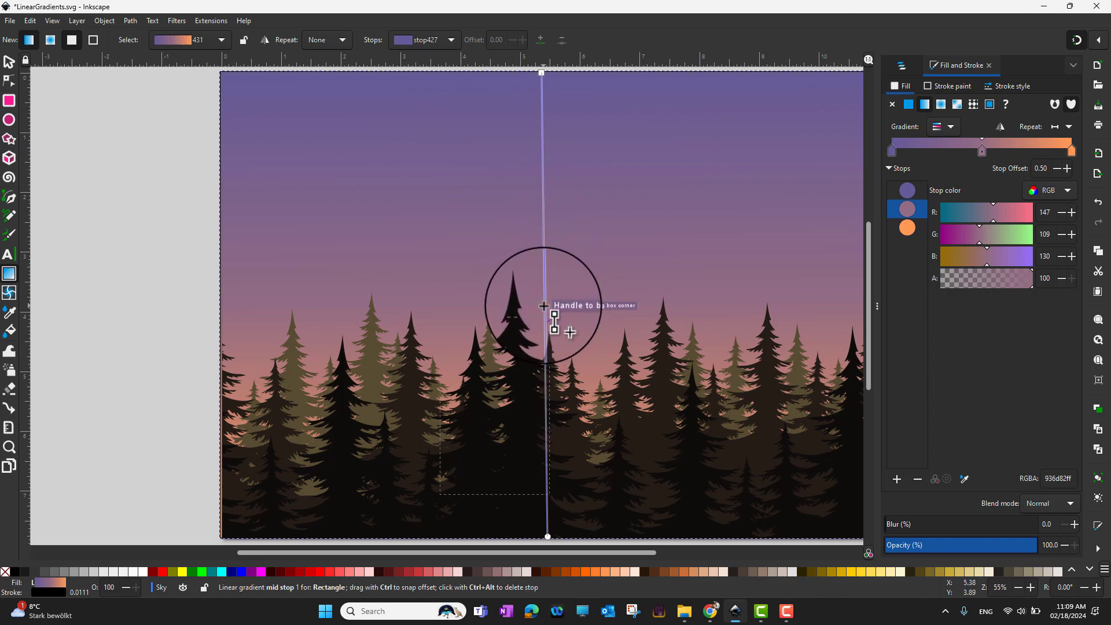
Delete the intermediate stop from the sky gradient and check the list of its remaining stops
left_click(544, 306)
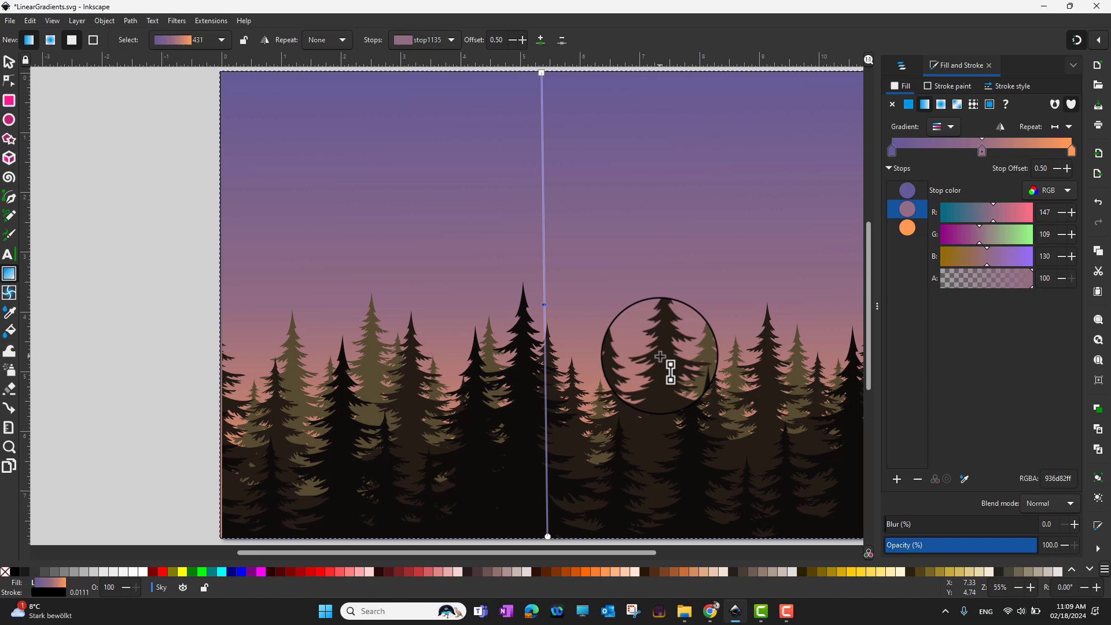
key("Delete")
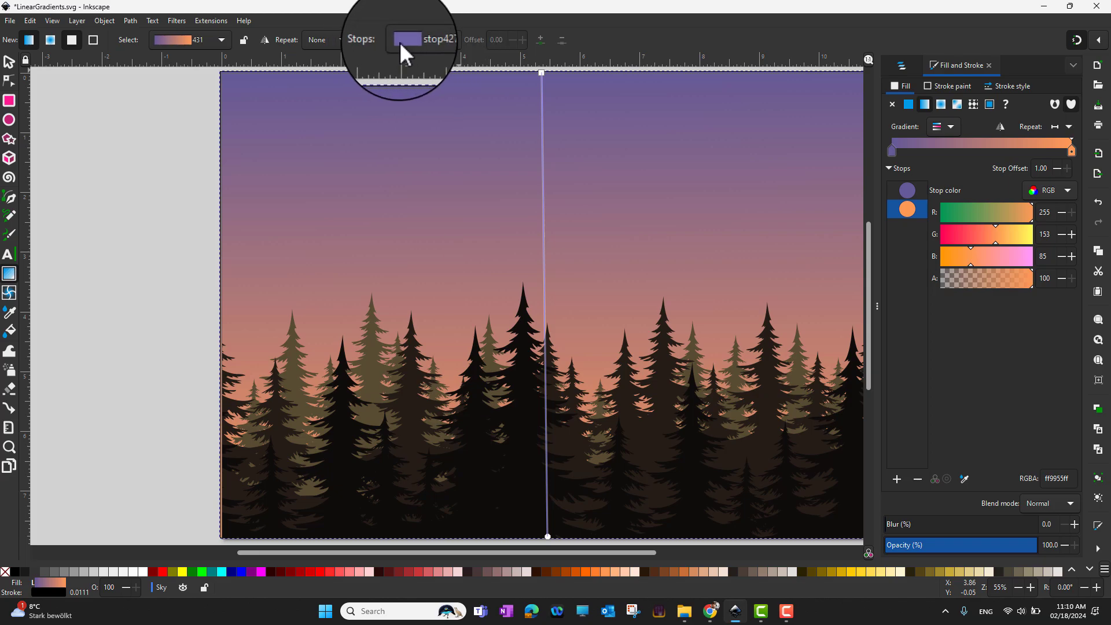
left_click(451, 40)
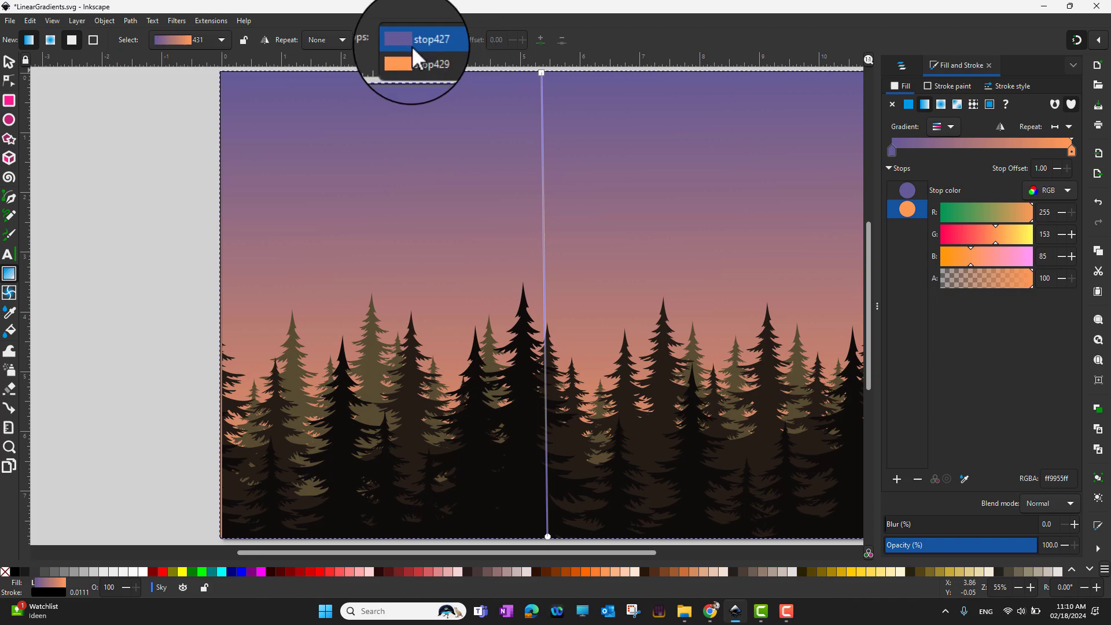
key("Escape")
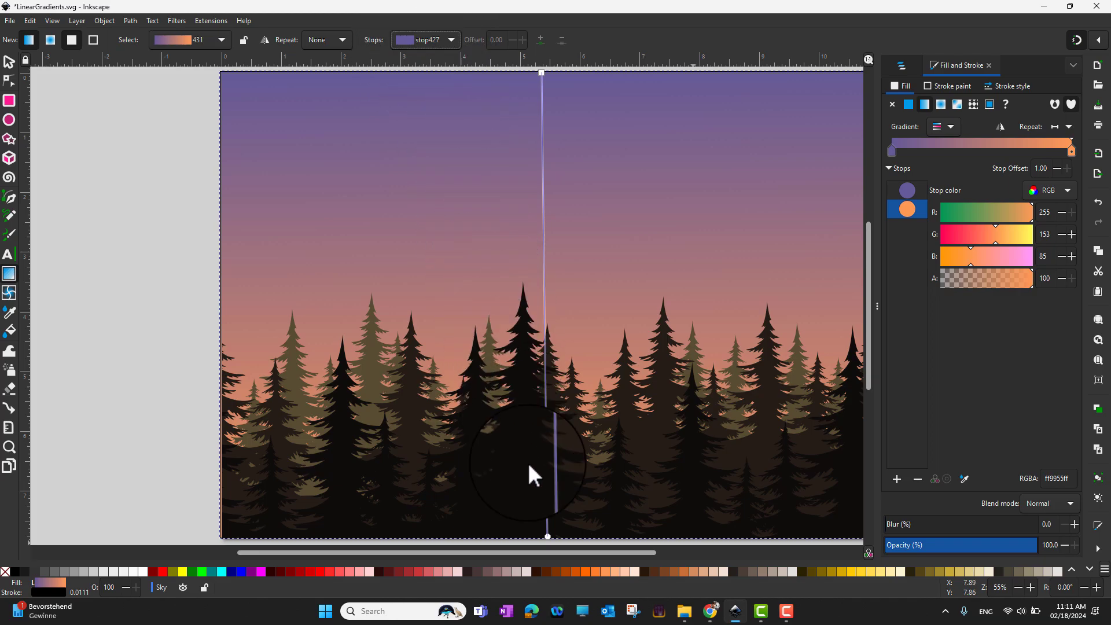